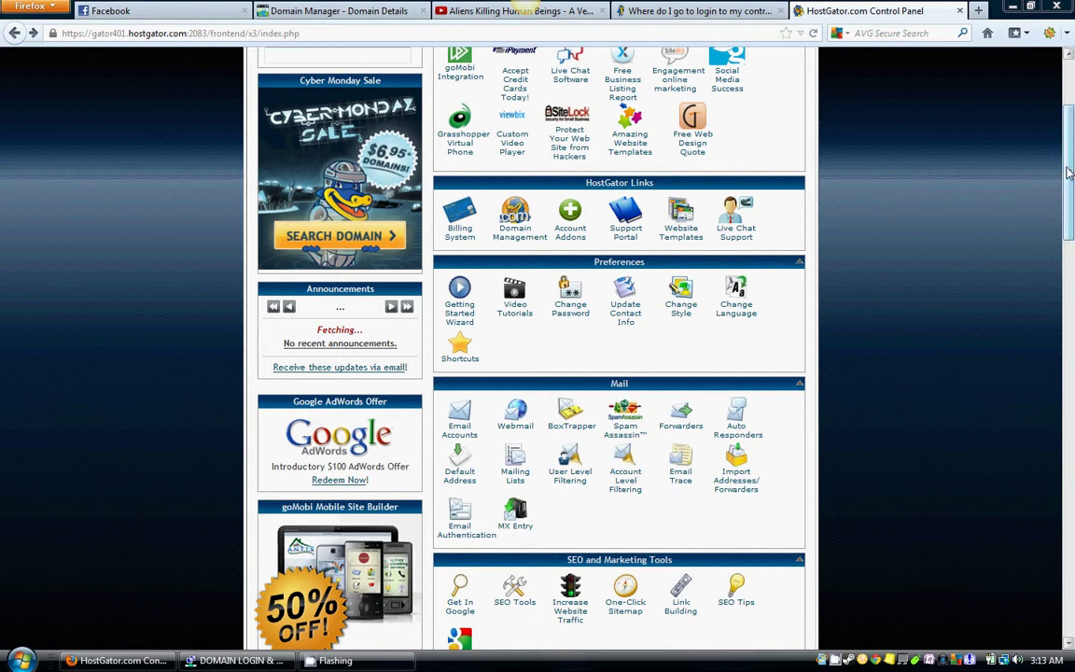
# Start a WordPress install from QuickInstall's Blog Software list to reach the Install WordPress form
pyautogui.moveTo(1070, 175)
pyautogui.mouseDown()
pyautogui.moveTo(1066, 441)
pyautogui.moveTo(1065, 308)
pyautogui.moveTo(1063, 415)
pyautogui.mouseUp()
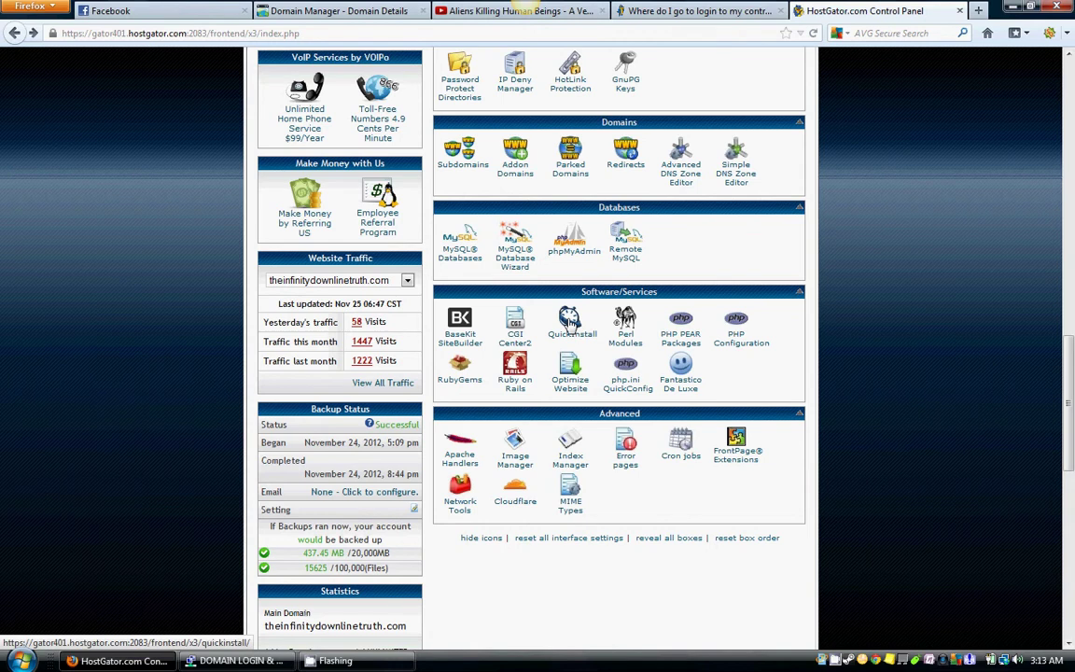
pyautogui.click(570, 322)
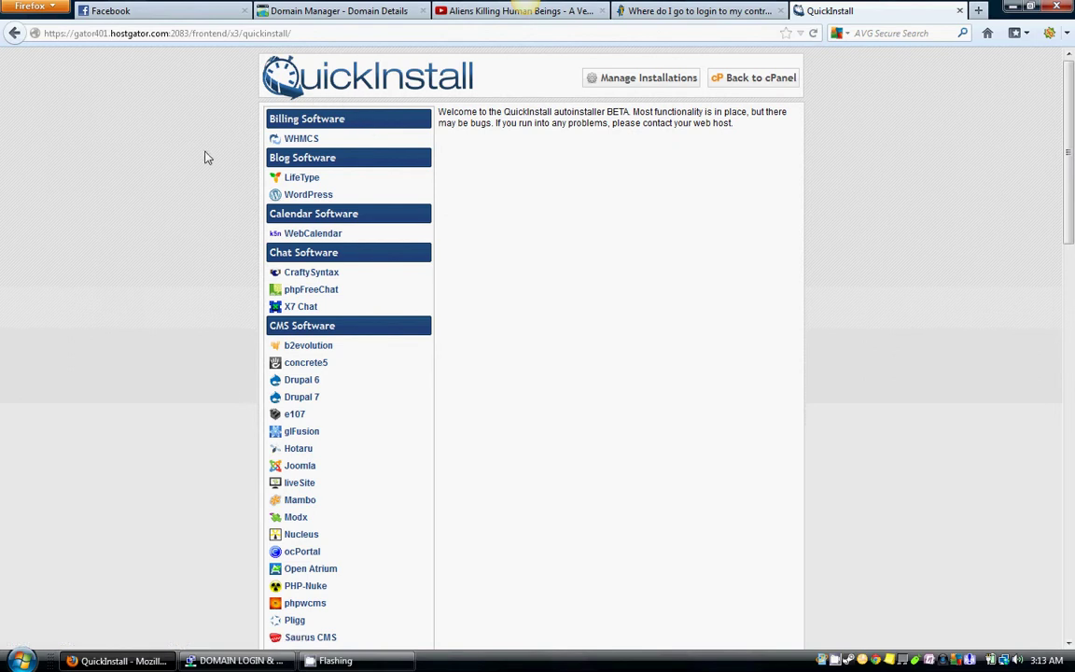
pyautogui.click(308, 198)
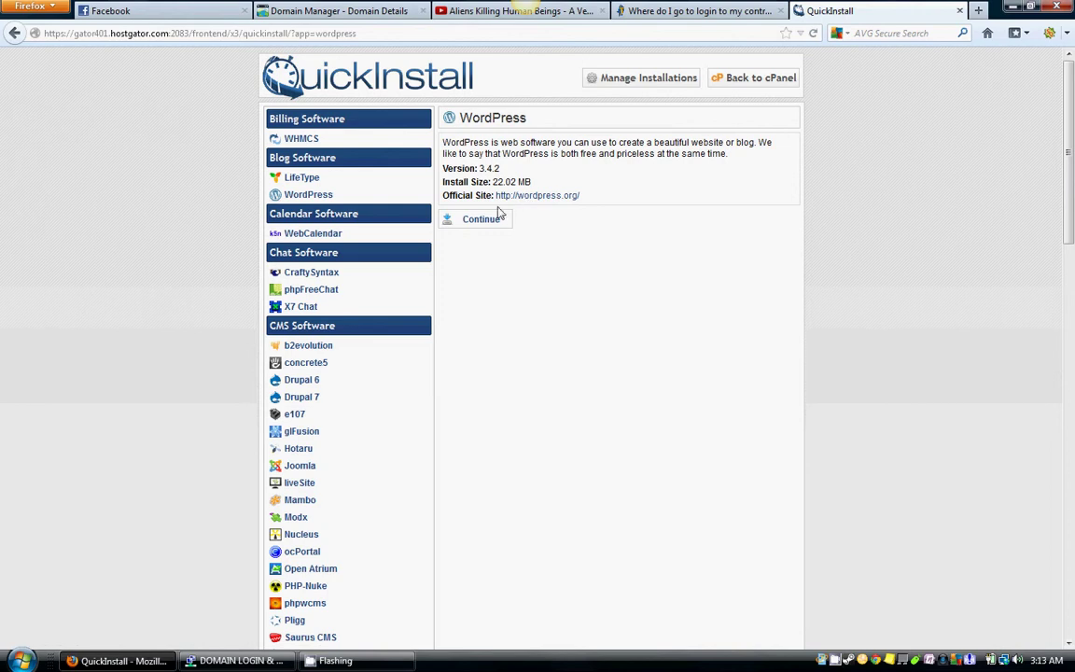
pyautogui.click(482, 221)
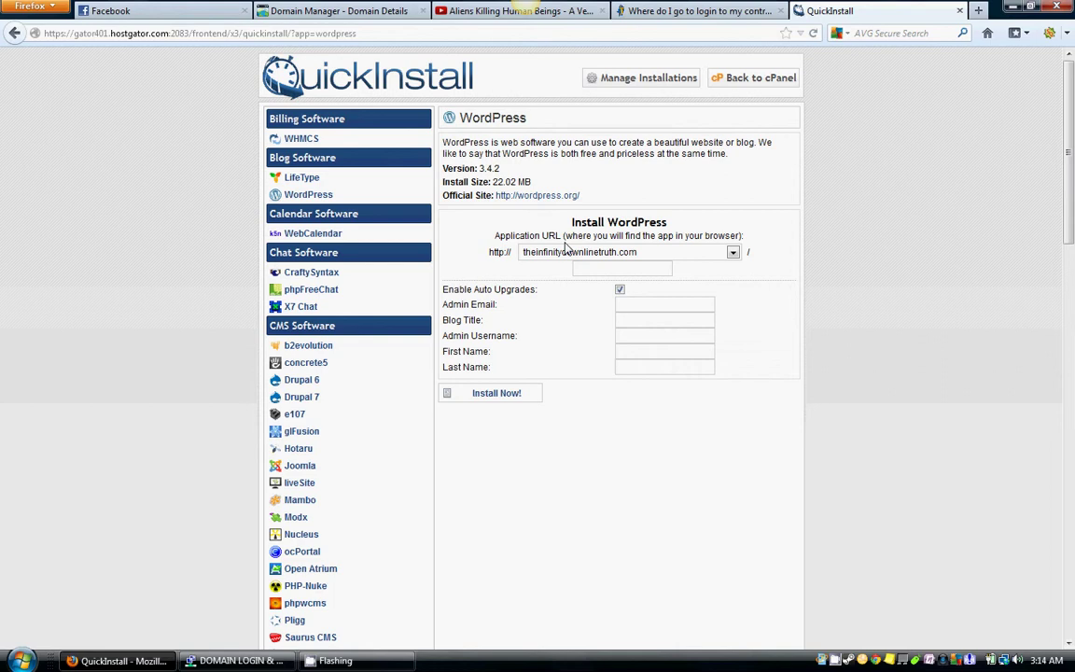
# Change the Application URL domain from theinfinitydownlinetruth.com to idwithjames.com
pyautogui.click(734, 254)
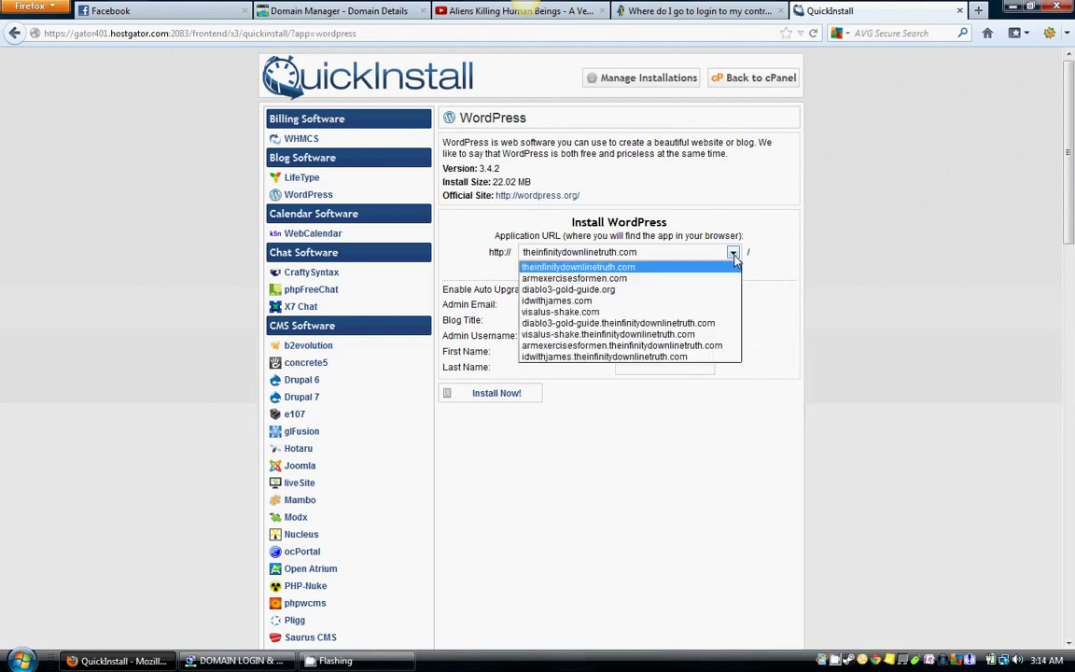
pyautogui.click(687, 302)
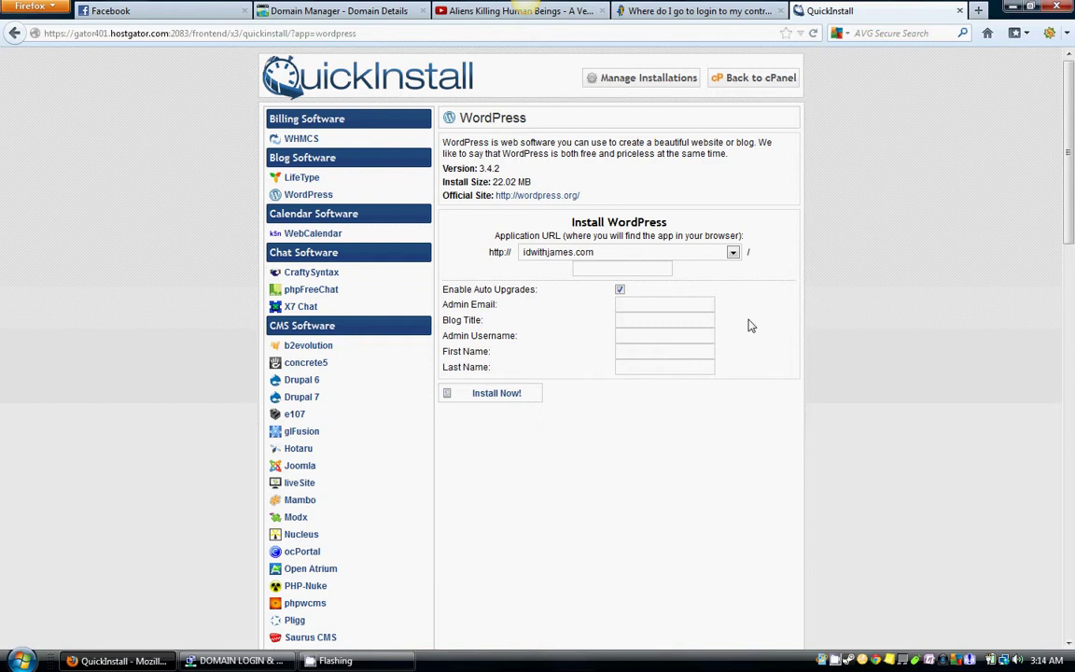
# Enter the admin email address and the blog title 'Infinity Downline Training'
pyautogui.write('idwith')
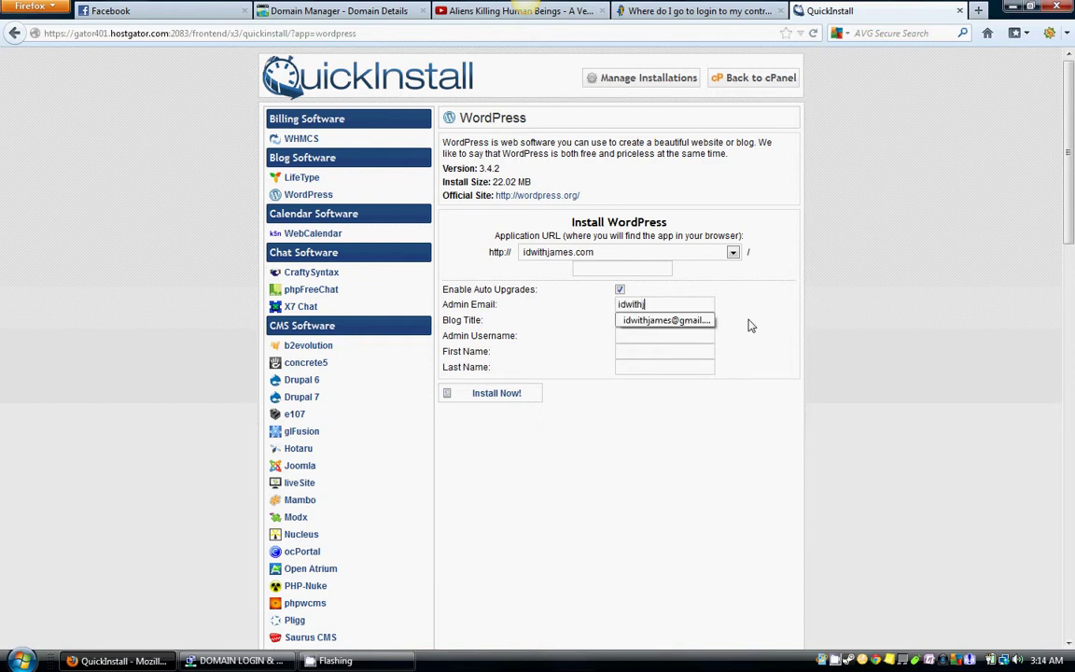
pyautogui.write('james')
pyautogui.click(691, 322)
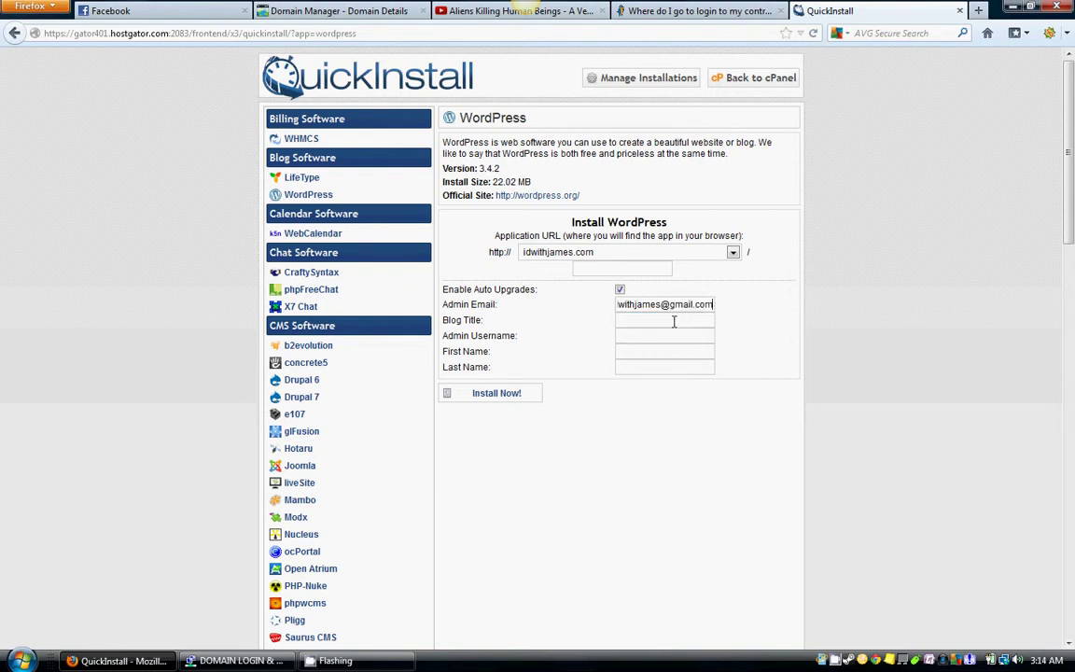
pyautogui.click(674, 321)
pyautogui.write('nfinity Down')
pyautogui.write('line Traini')
pyautogui.write('ng')
# Fill in the admin username and the admin's first and last name
pyautogui.press('Tab')
pyautogui.write('idwithja')
pyautogui.write('mes')
pyautogui.press('Tab')
pyautogui.write('James')
pyautogui.press('Tab')
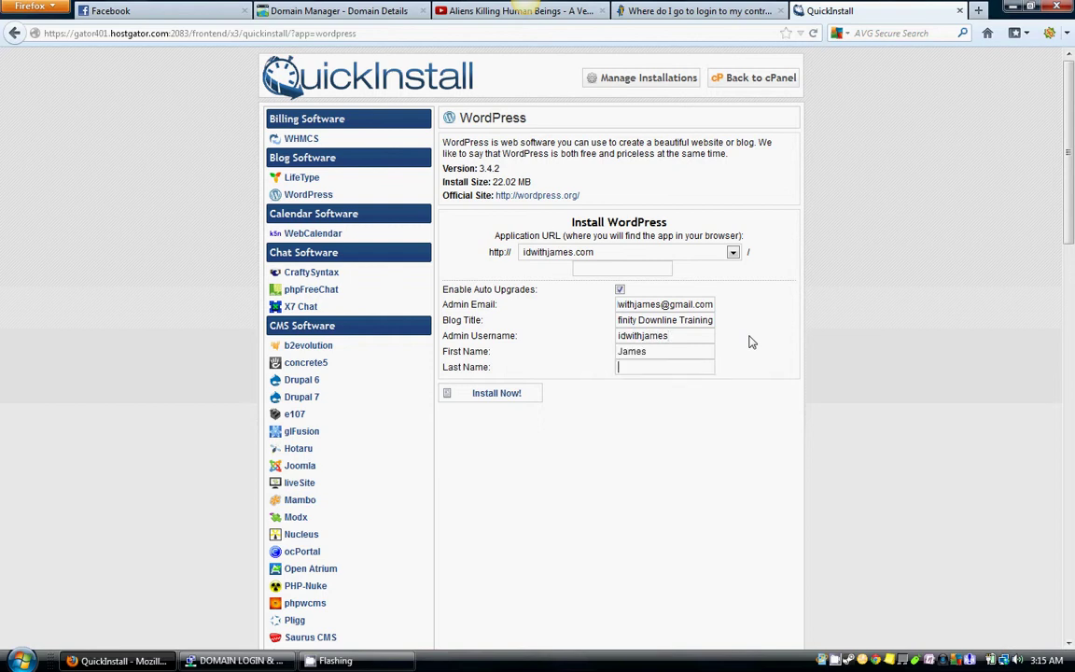
pyautogui.write('Matthews')
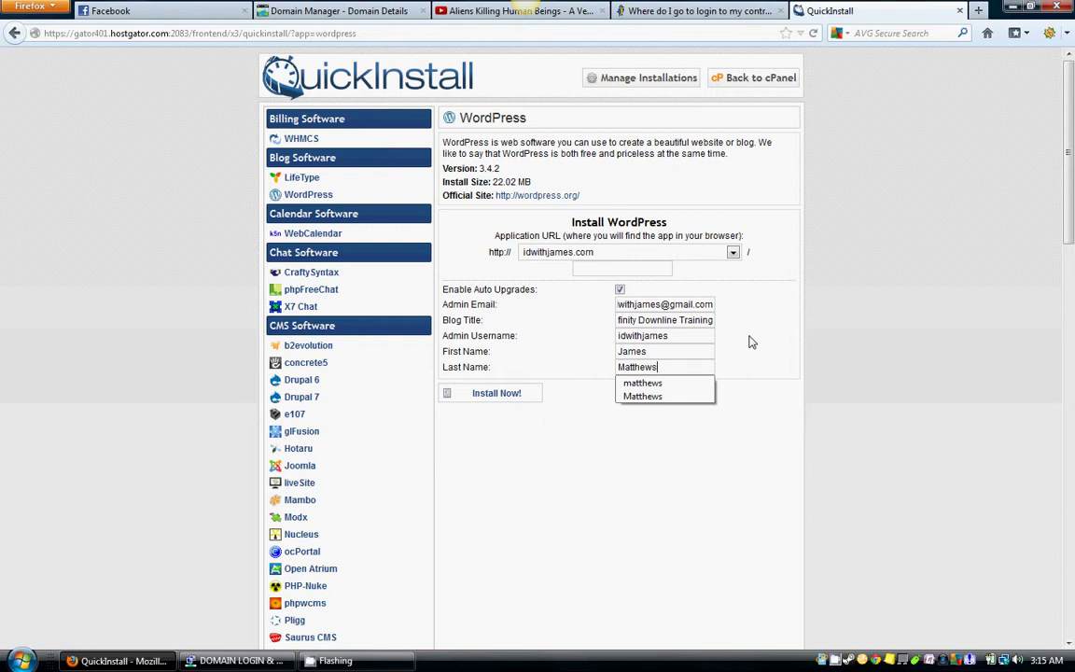
# Run the install and wait until the progress bar reaches 100% with a Congratulations message
pyautogui.click(595, 437)
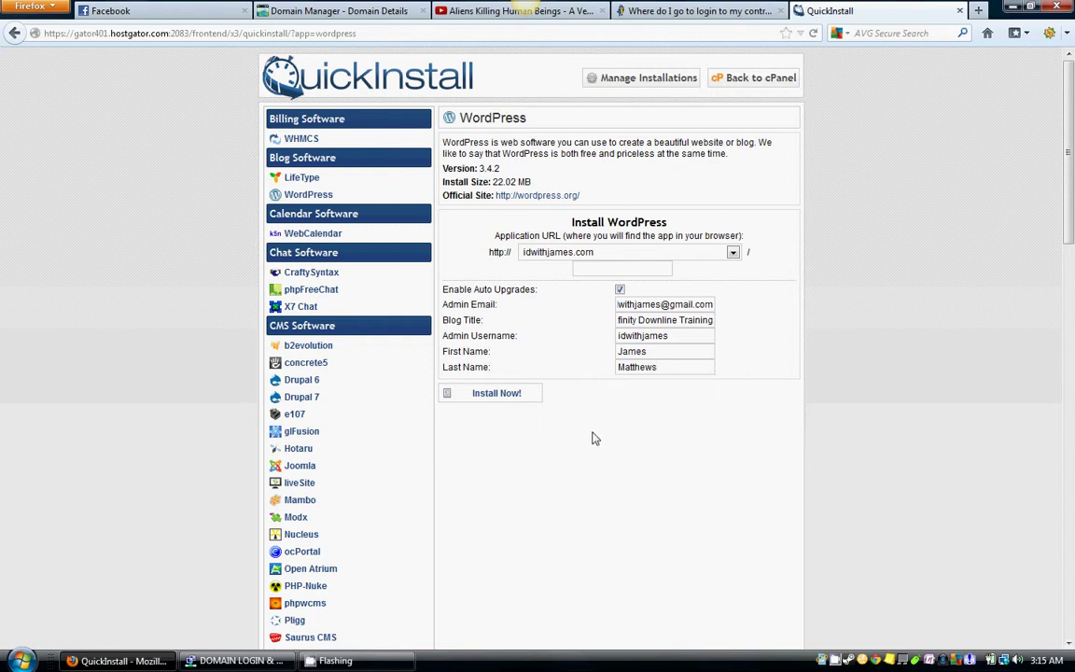
pyautogui.click(493, 396)
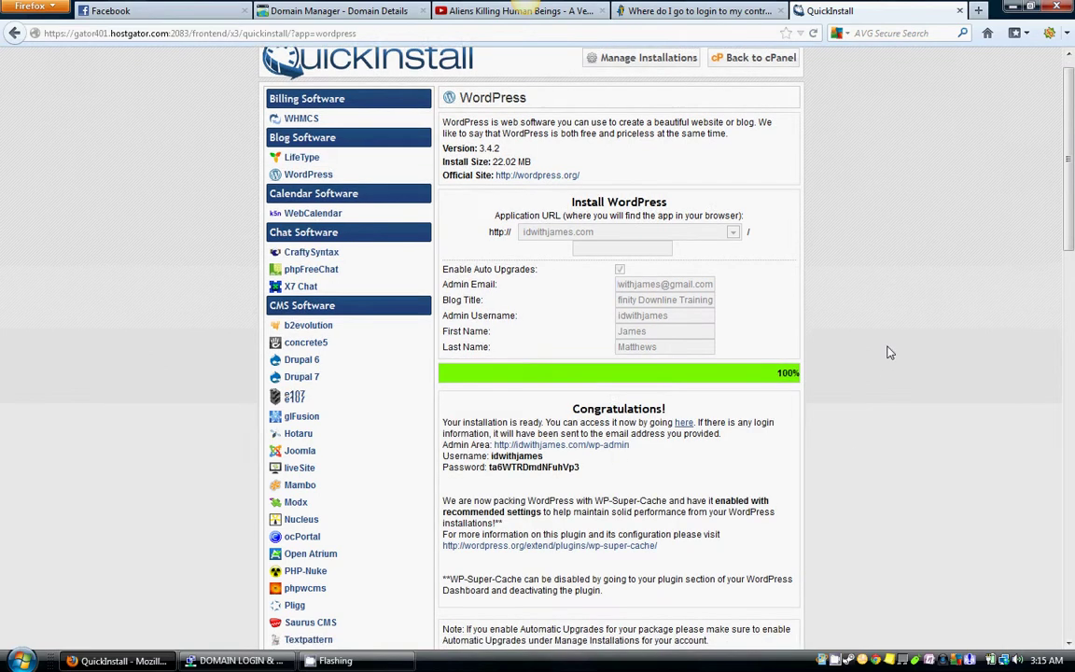
pyautogui.scroll(-2, 890, 352)
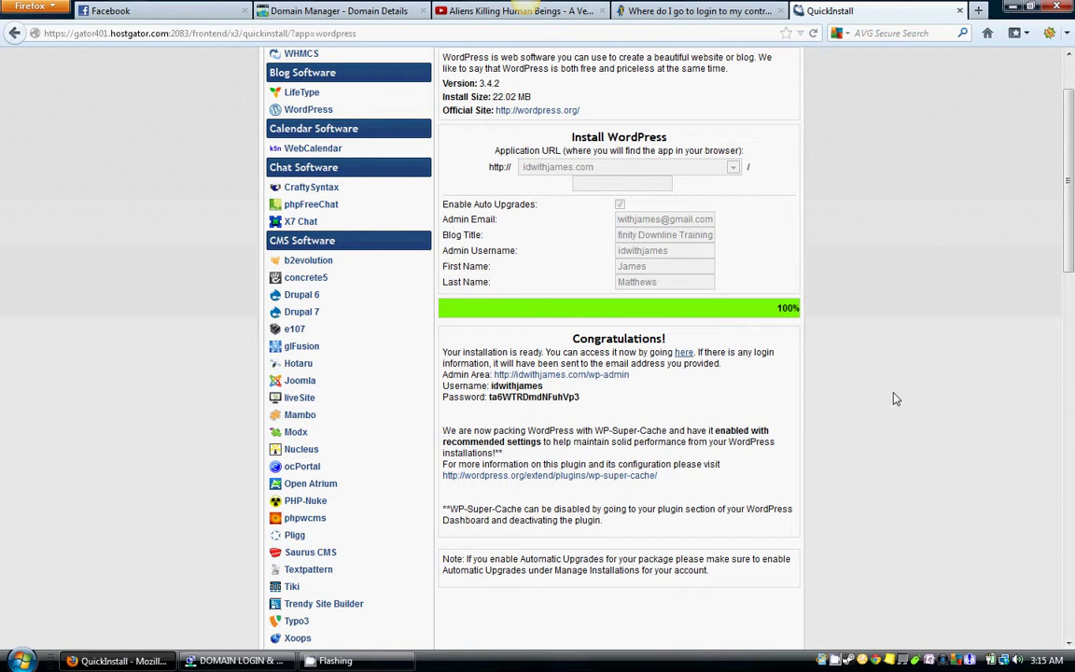
pyautogui.scroll(2, 890, 399)
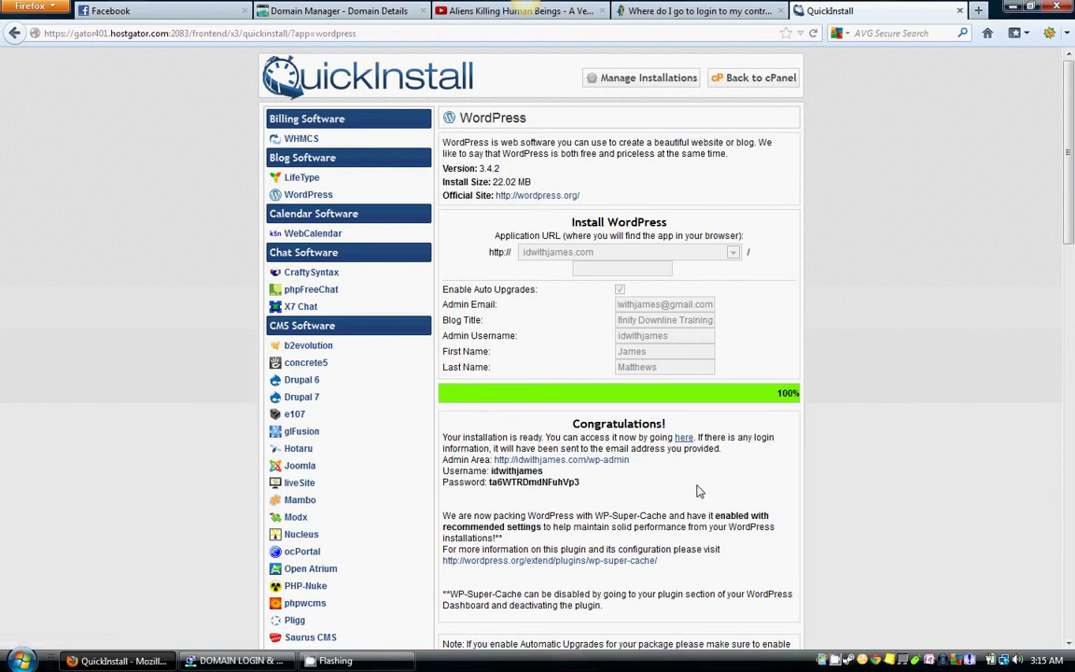
pyautogui.scroll(-2, 699, 492)
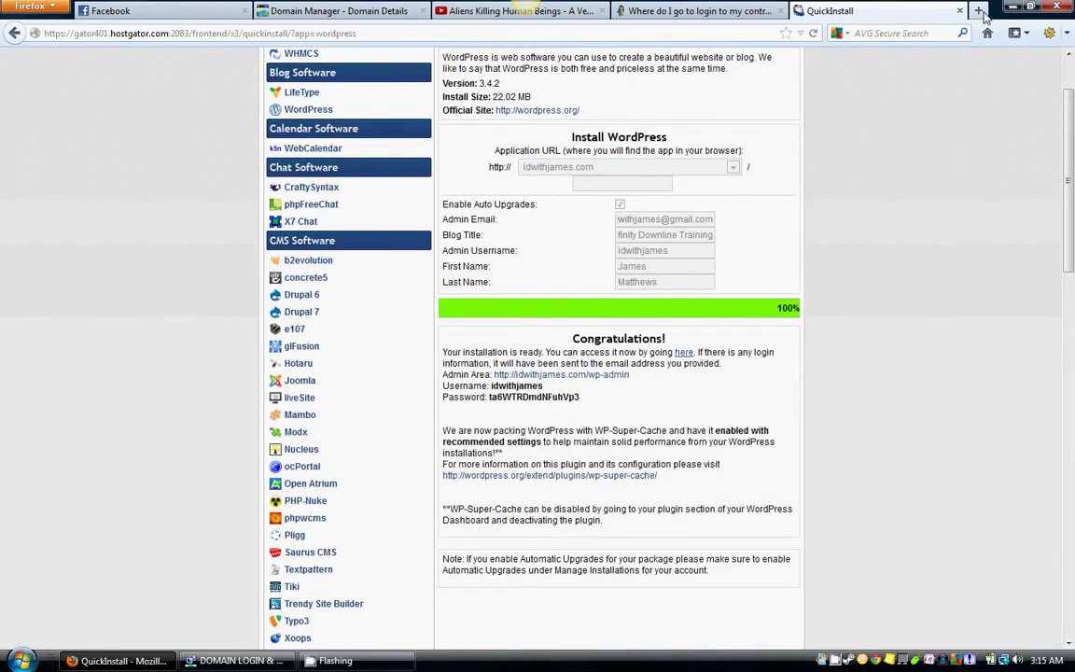
# Load idwithjames.com in a new tab and check the Hello world! post
pyautogui.hotkey('ctrl', 't')
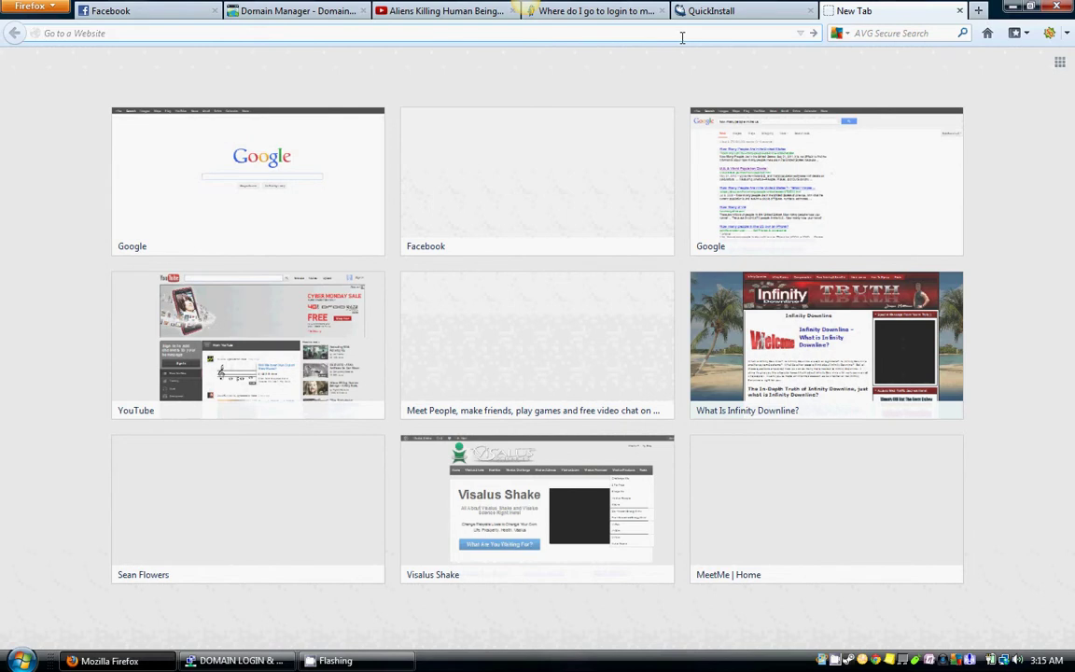
pyautogui.write('idwithjames.com')
pyautogui.press('Return')
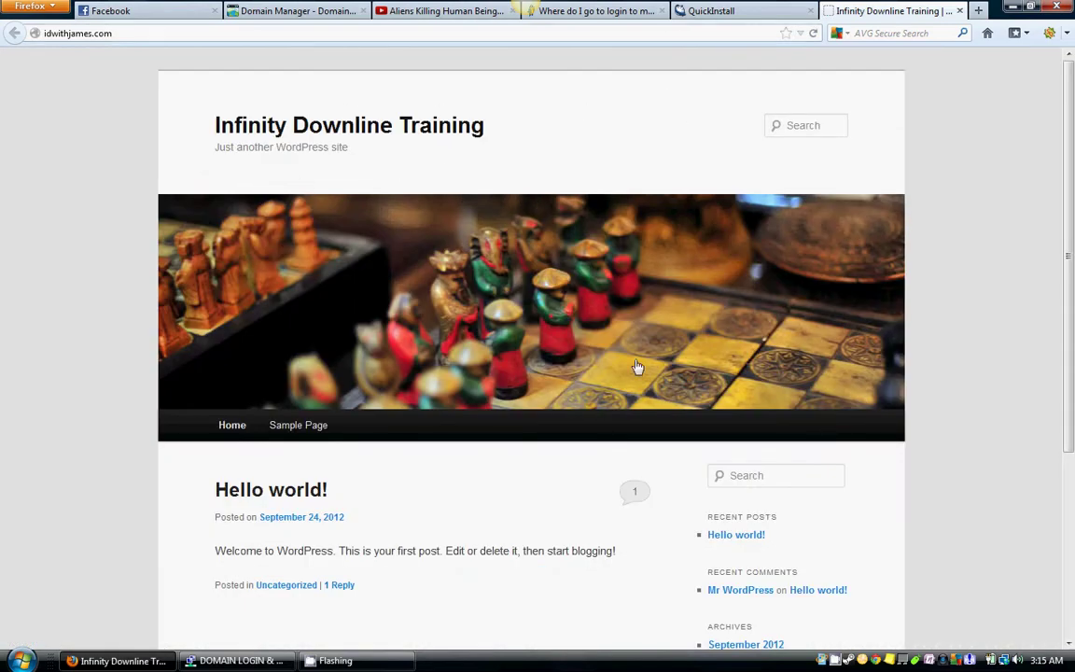
pyautogui.scroll(-5, 1008, 336)
pyautogui.scroll(5, 991, 322)
pyautogui.scroll(-5, 974, 371)
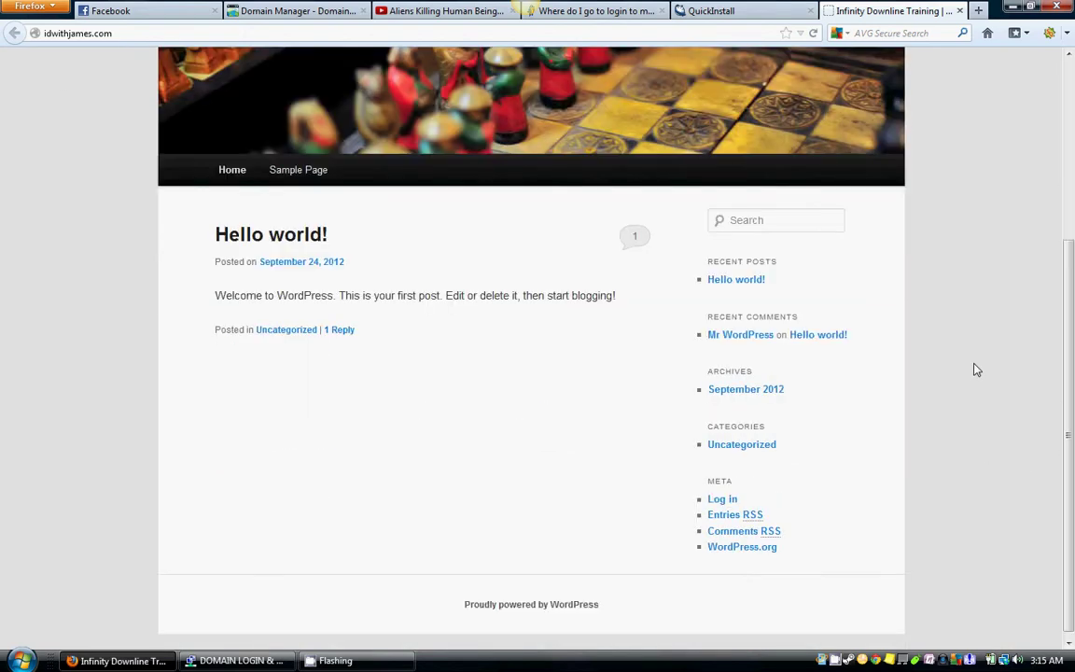
pyautogui.scroll(5, 977, 366)
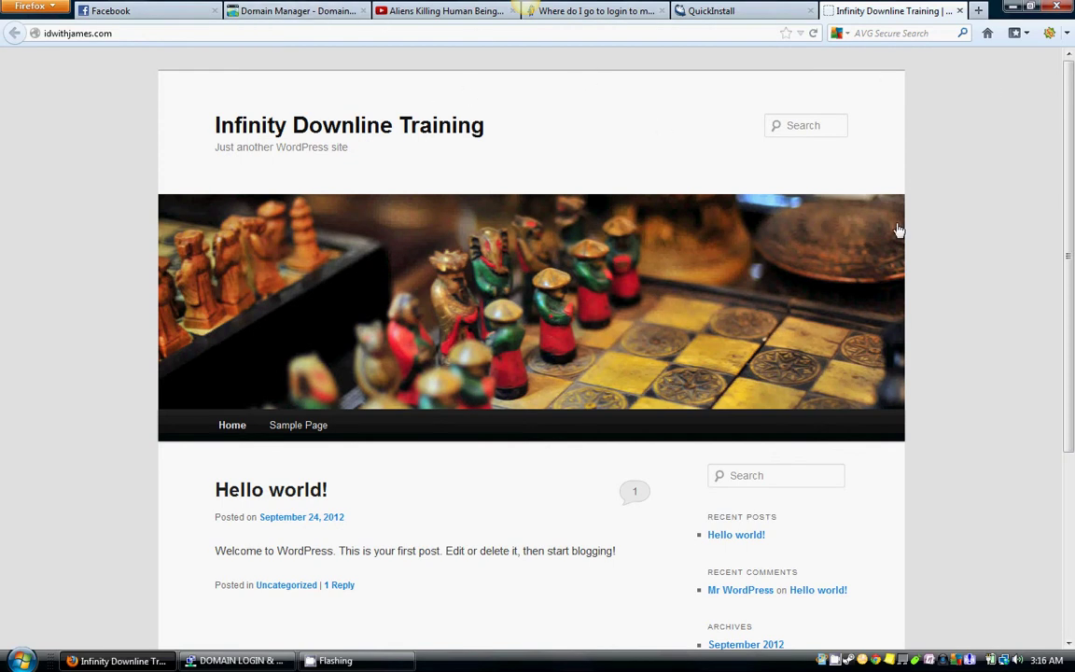
# Switch back to the QuickInstall tab showing the admin login details
pyautogui.click(731, 14)
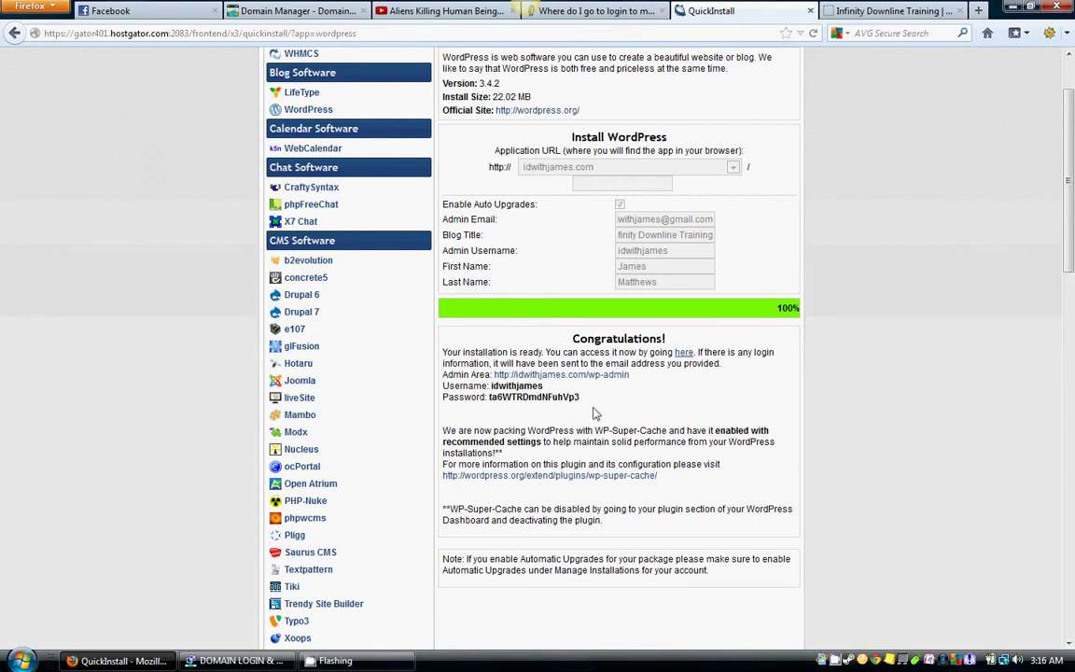